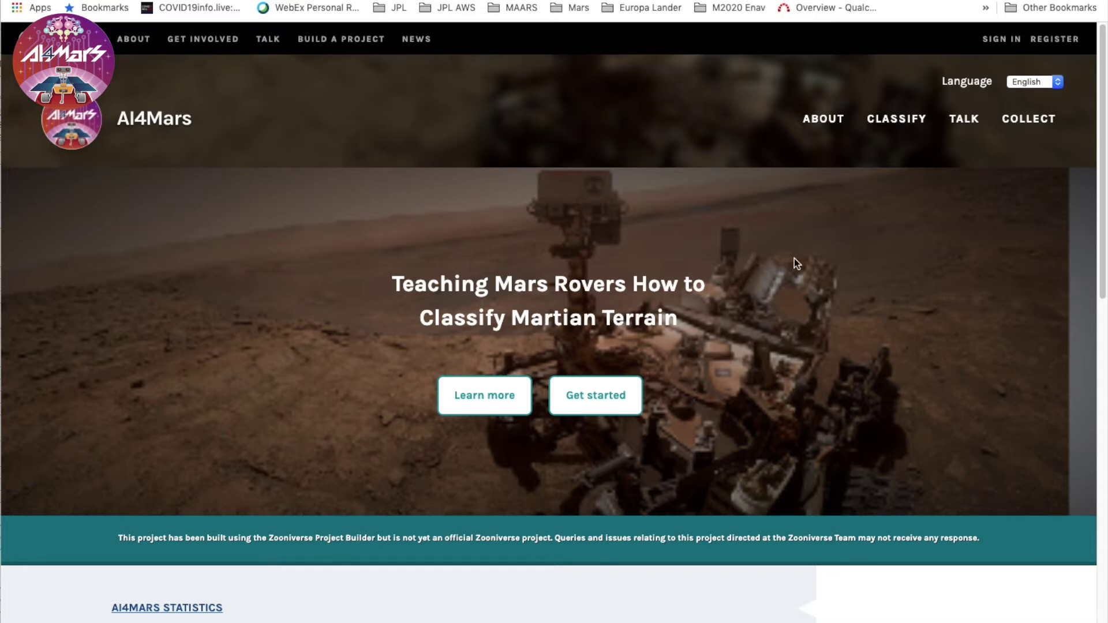
Keep the site in English, start the terrain classification, and dismiss the tutorial popup
click(1057, 82)
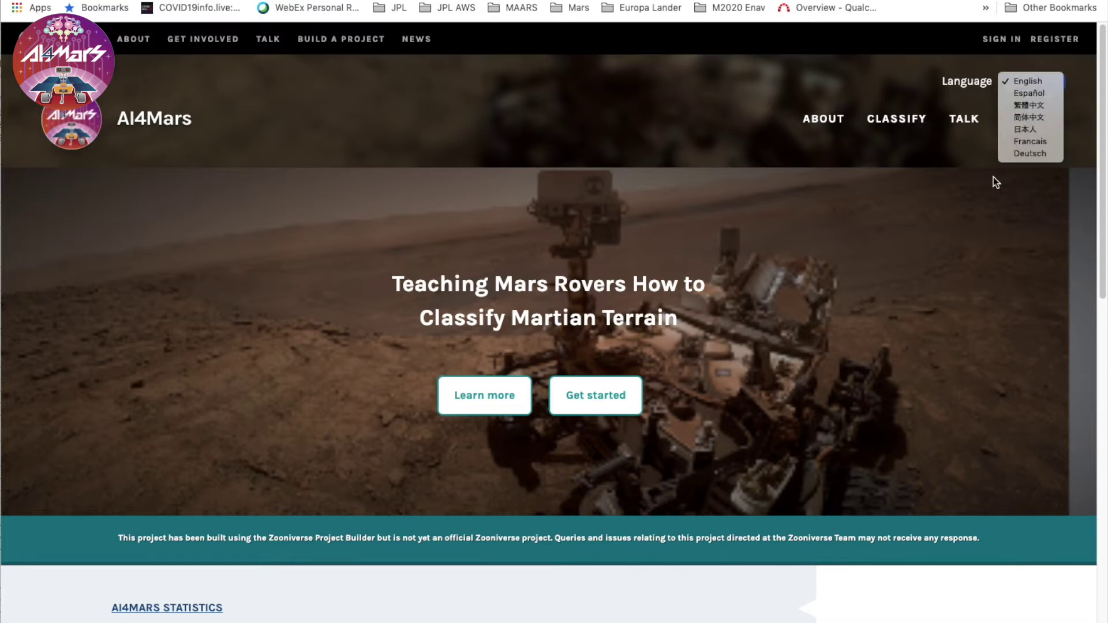
click(956, 240)
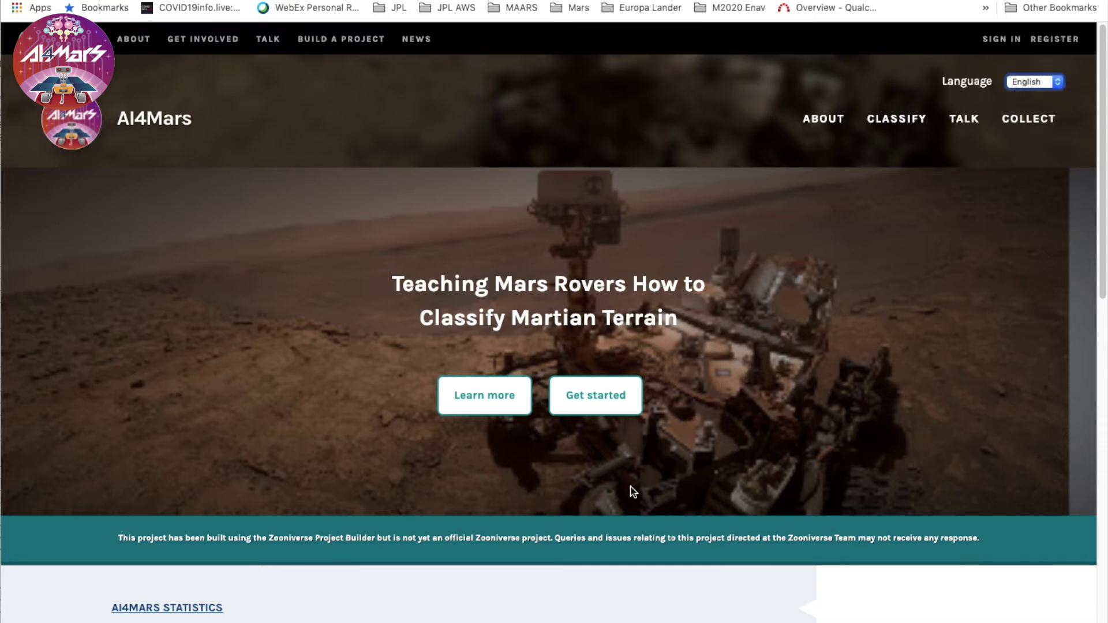
click(591, 404)
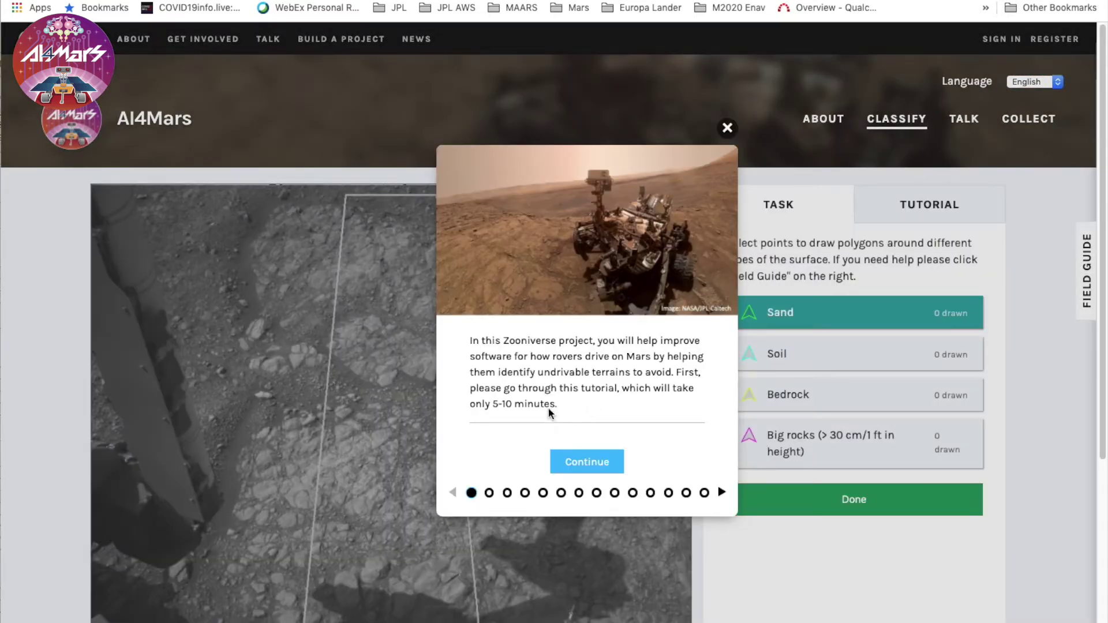
click(721, 493)
click(721, 509)
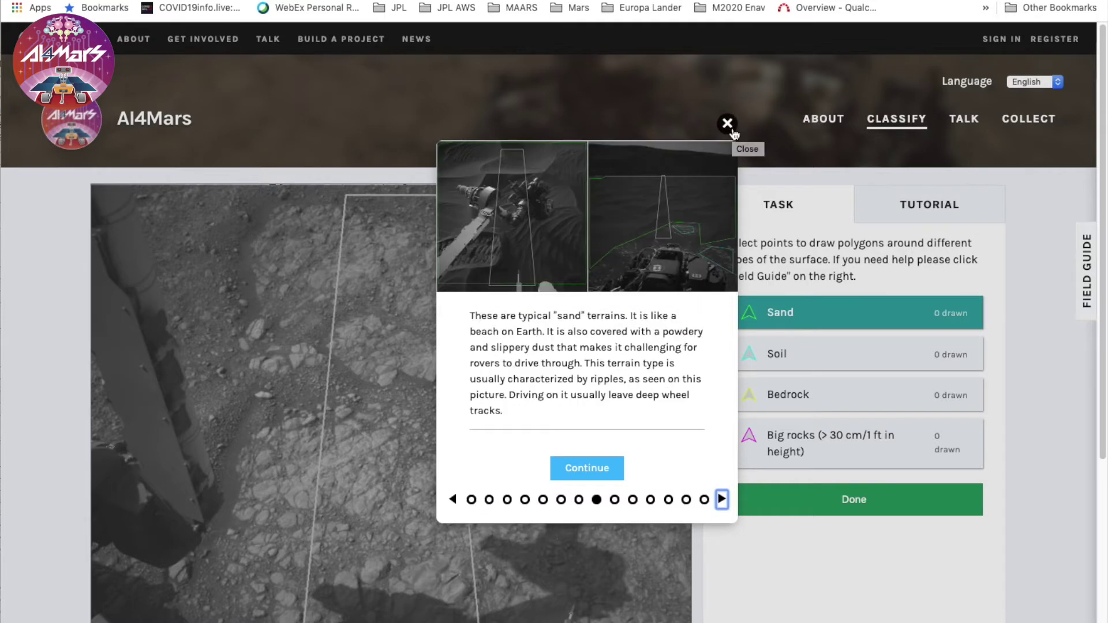
click(727, 116)
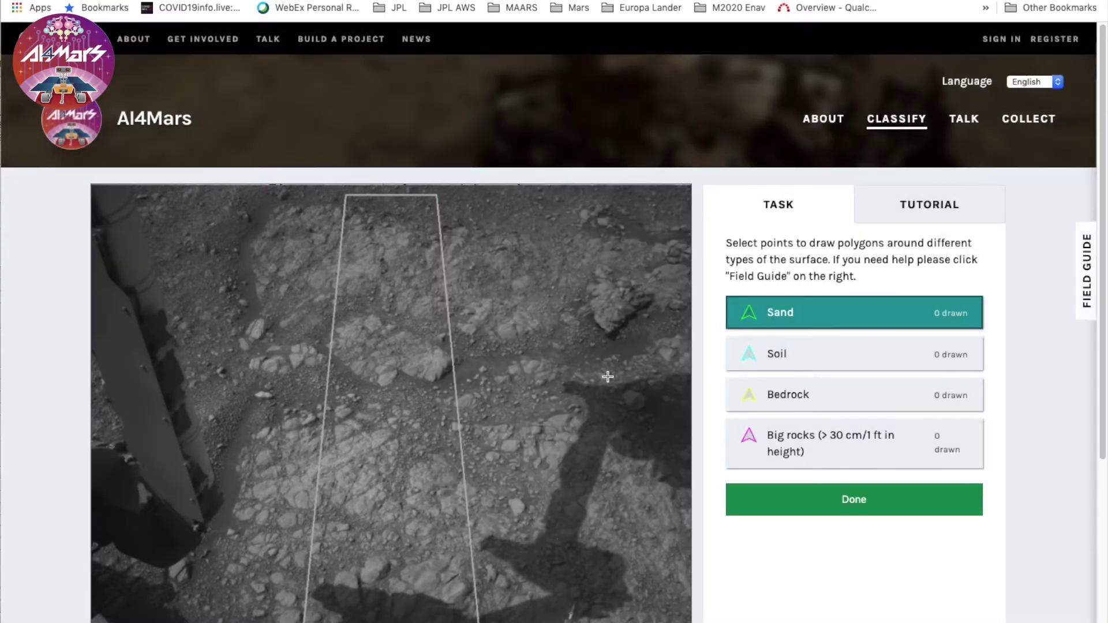
scroll(608, 377, down, 3)
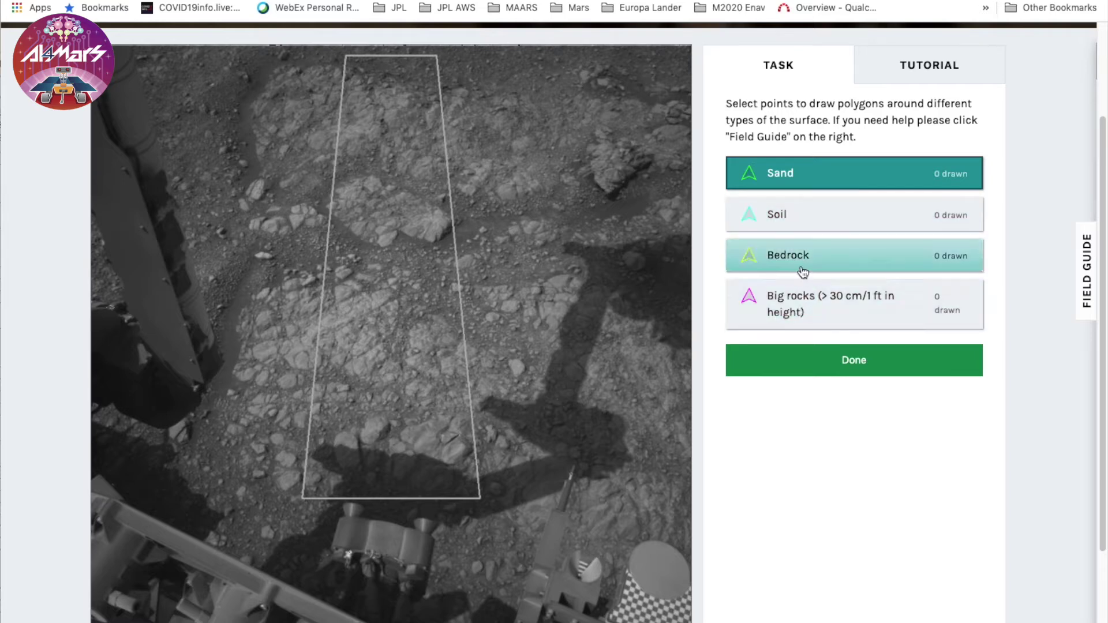
Draw a five-point Bedrock polygon around the large rocky area in the image centre
click(802, 271)
click(230, 452)
click(266, 67)
click(684, 99)
click(685, 547)
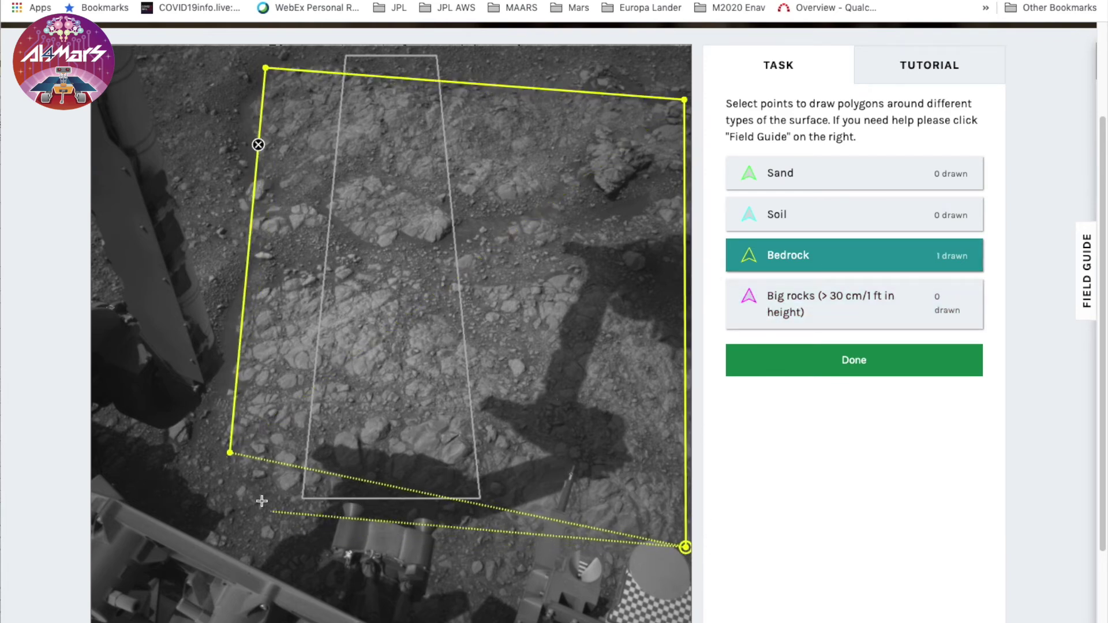
click(233, 477)
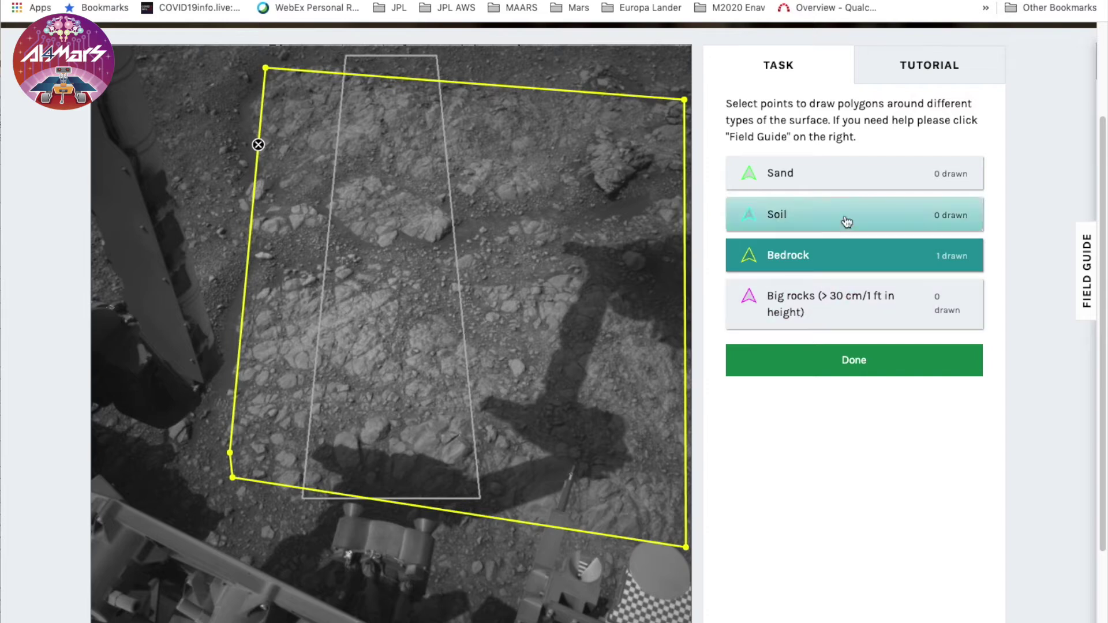
click(847, 222)
Outline the left-edge strip as a Soil polygon, submit with Done, and load the next image
click(120, 62)
click(248, 68)
click(214, 475)
click(102, 436)
click(121, 63)
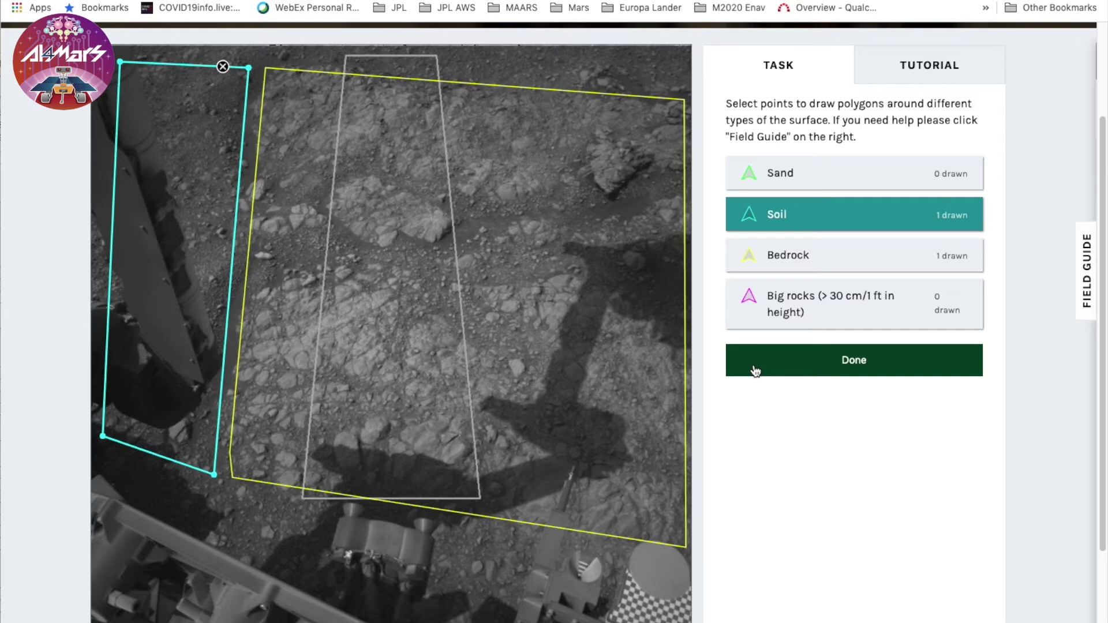
click(853, 382)
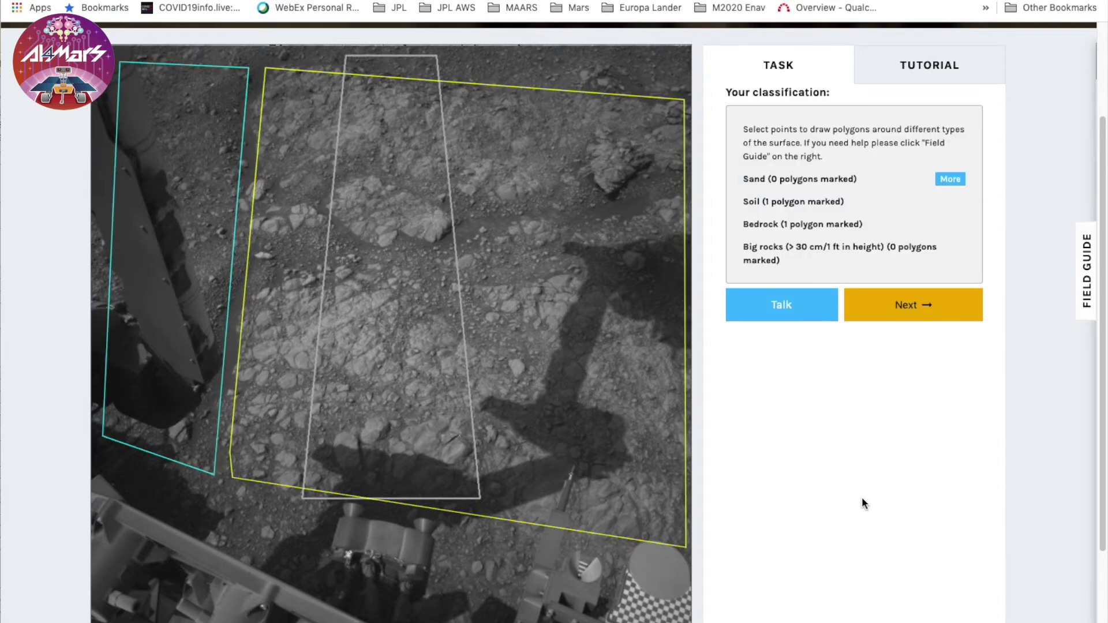
click(889, 312)
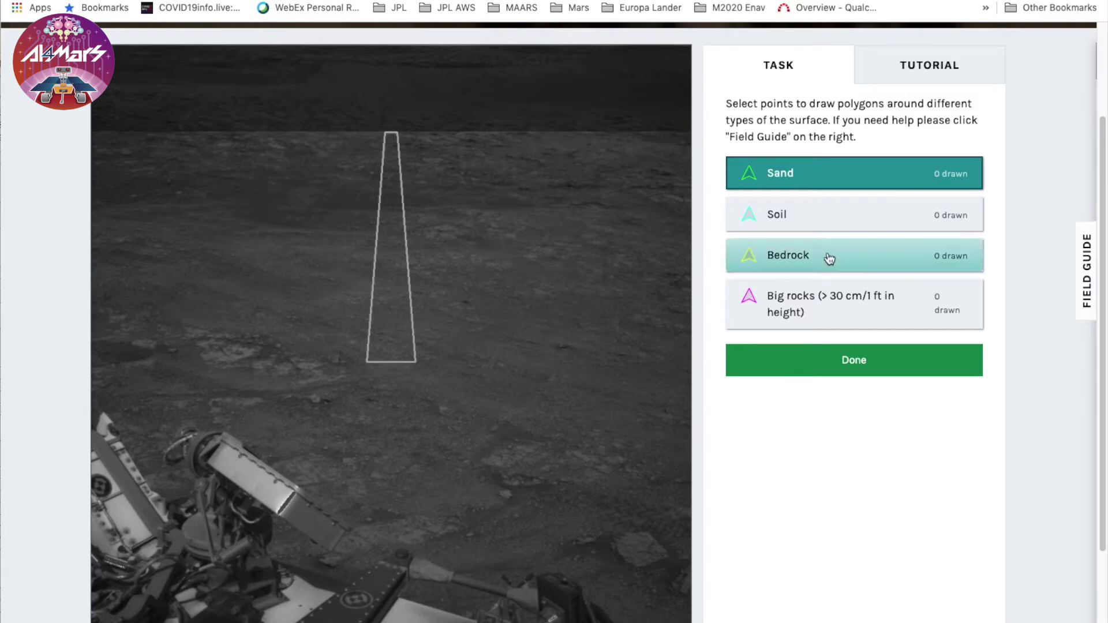
click(925, 77)
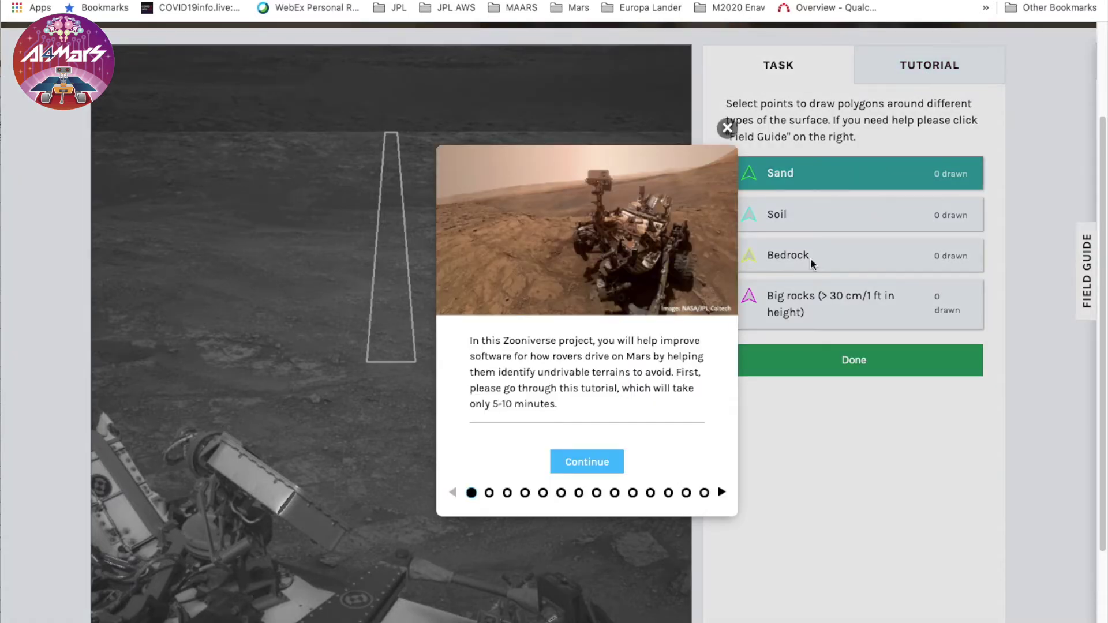
click(725, 126)
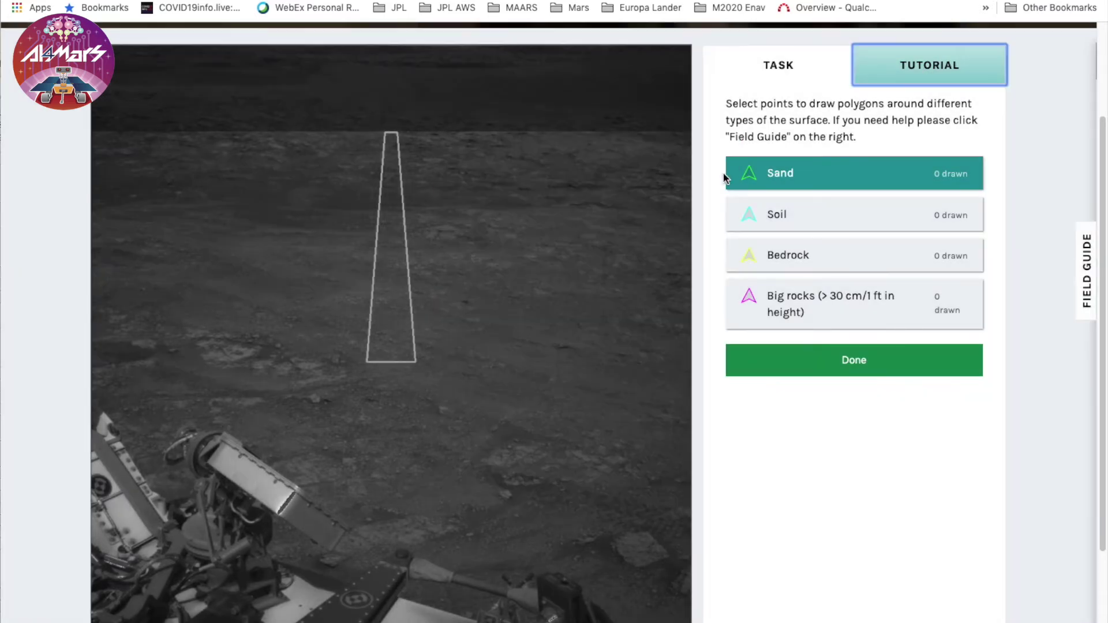
click(1088, 314)
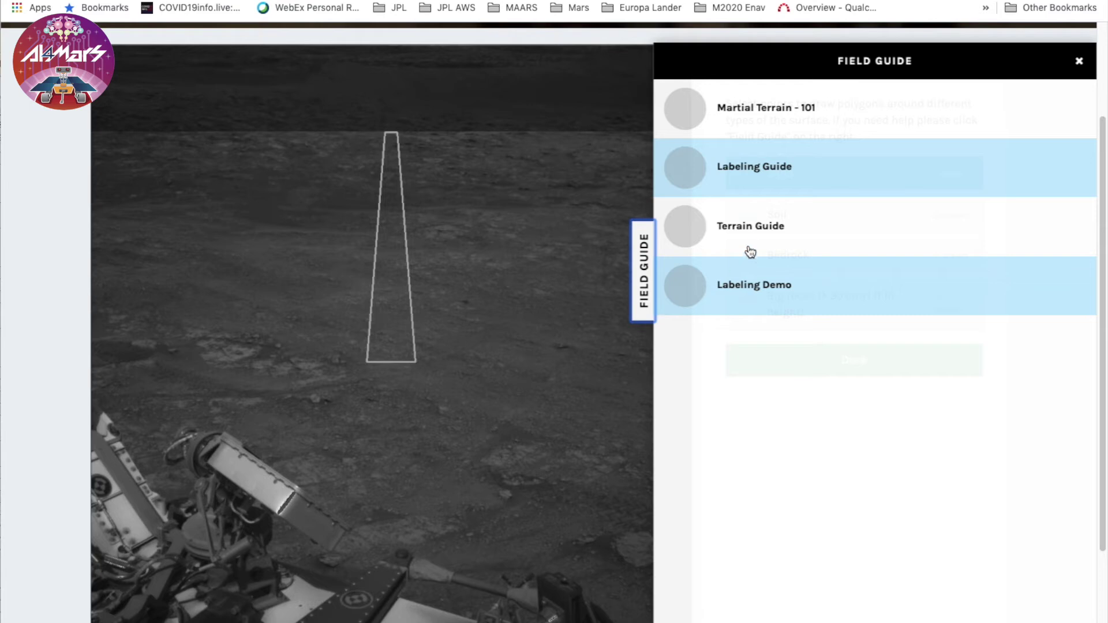
click(750, 253)
scroll(815, 435, down, 10)
scroll(750, 289, up, 10)
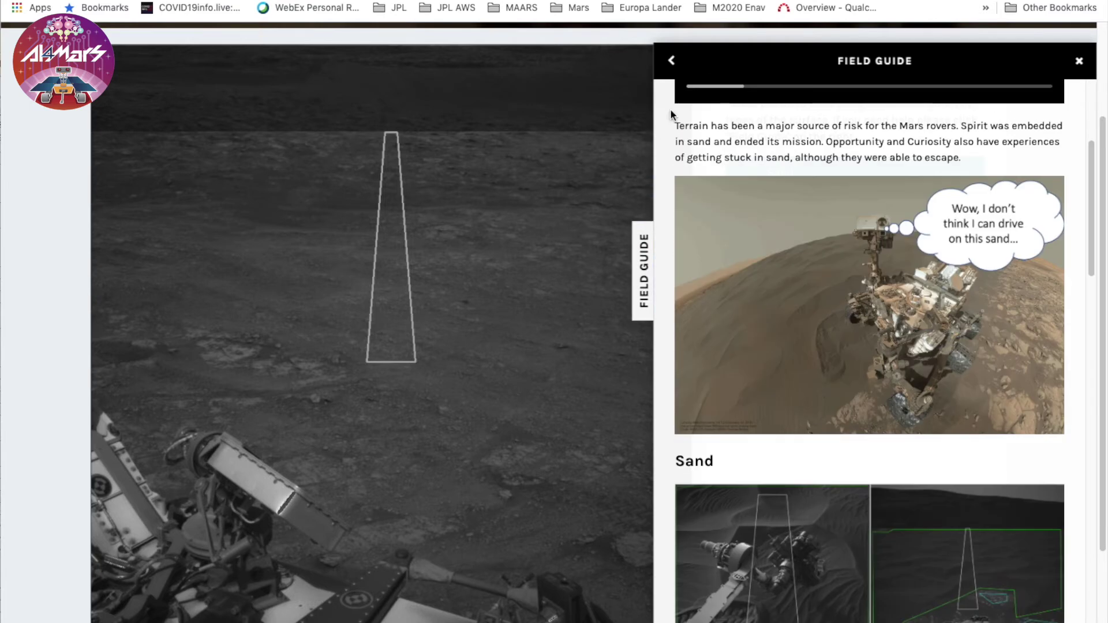
click(669, 61)
click(773, 313)
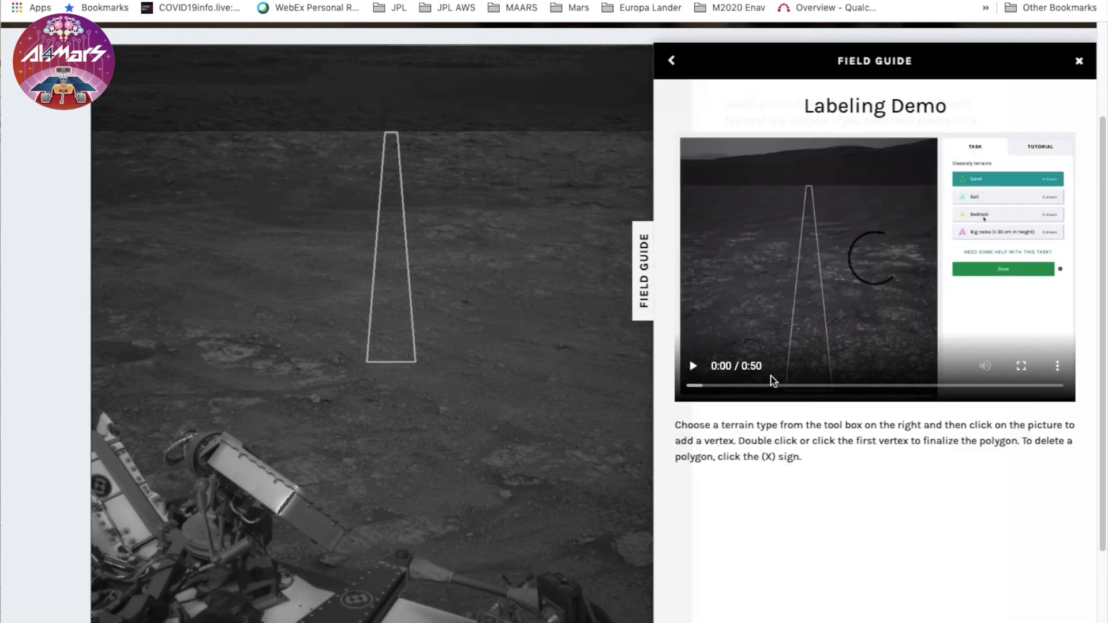
click(674, 64)
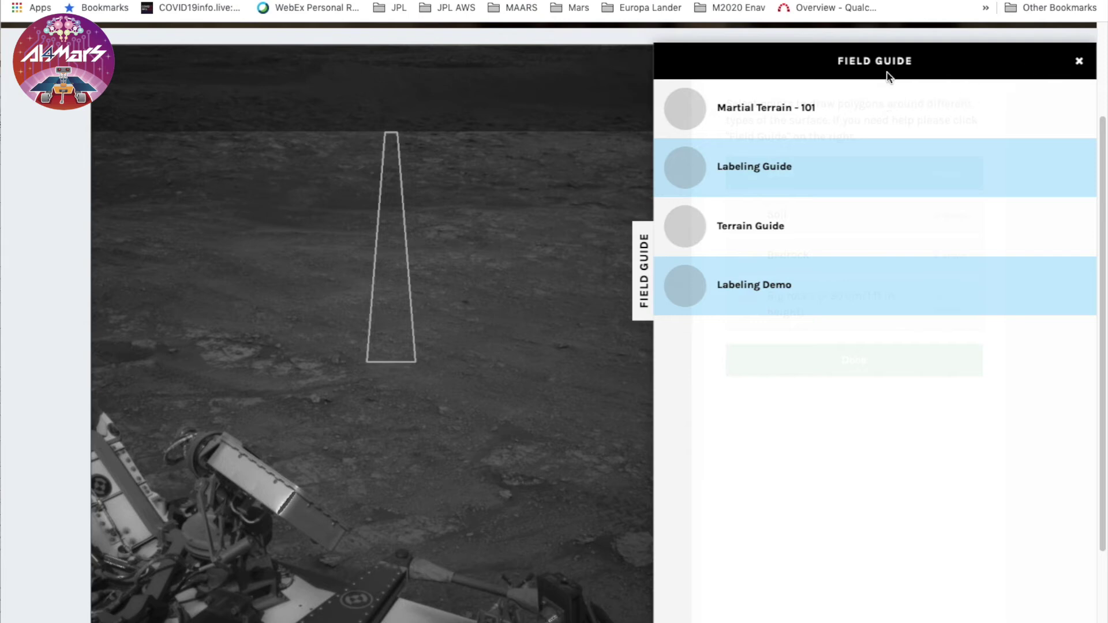
click(1076, 61)
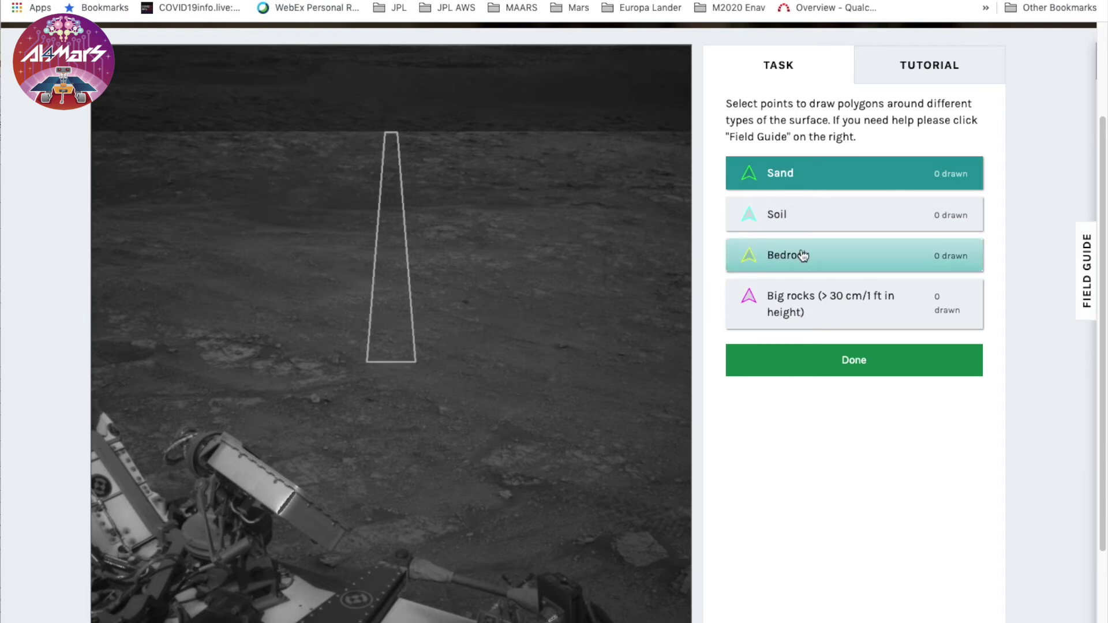
click(803, 256)
Draw a four-point Bedrock polygon around the pale patch left of centre and submit it
click(202, 321)
click(348, 364)
click(269, 394)
click(190, 361)
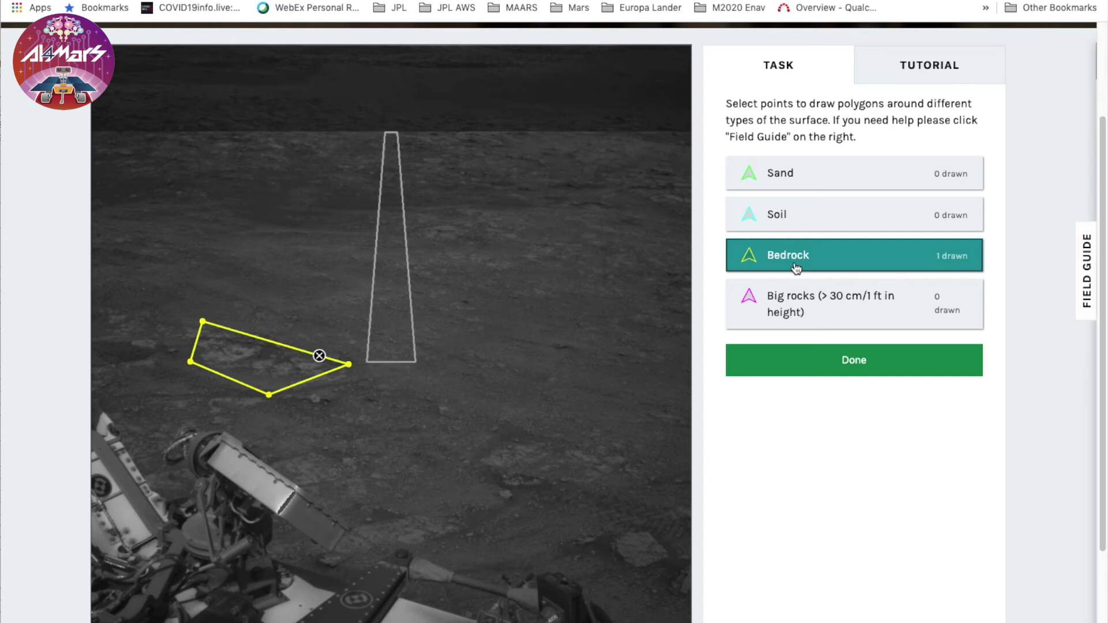
click(799, 360)
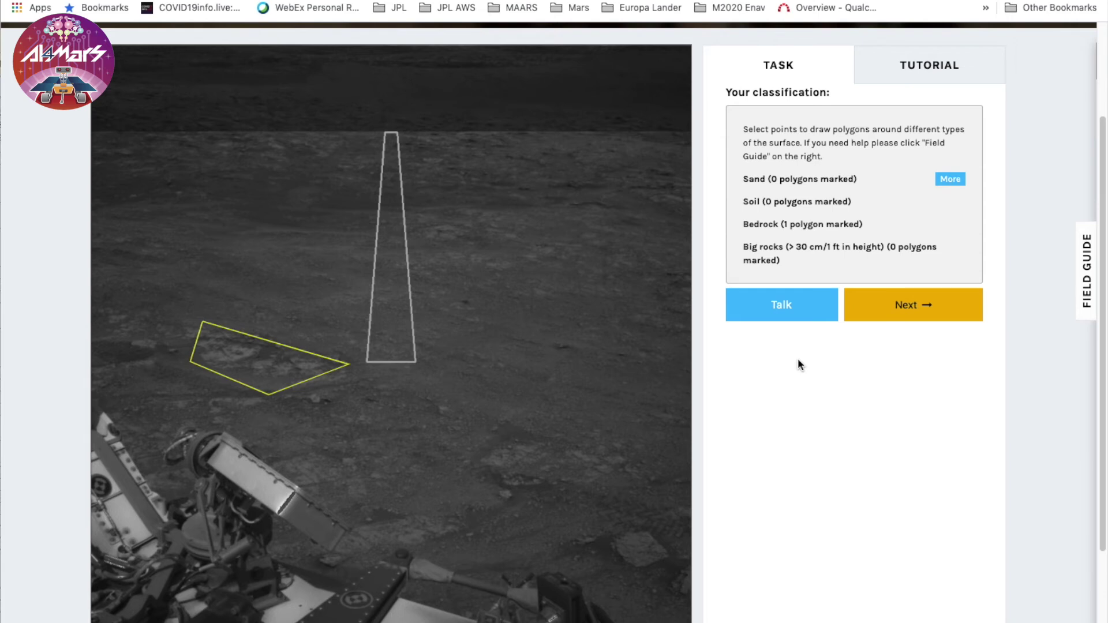
click(798, 312)
Scroll through the Talk page for subject 40421254, which has no comments or discussions
scroll(406, 547, down, 9)
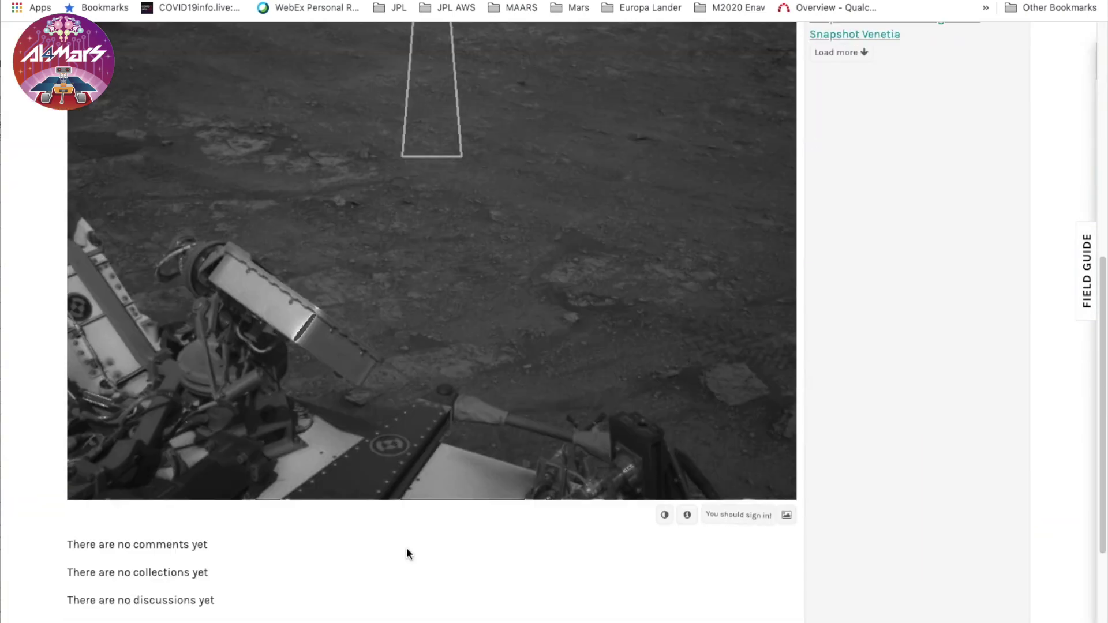
scroll(406, 547, up, 2)
scroll(408, 553, up, 6)
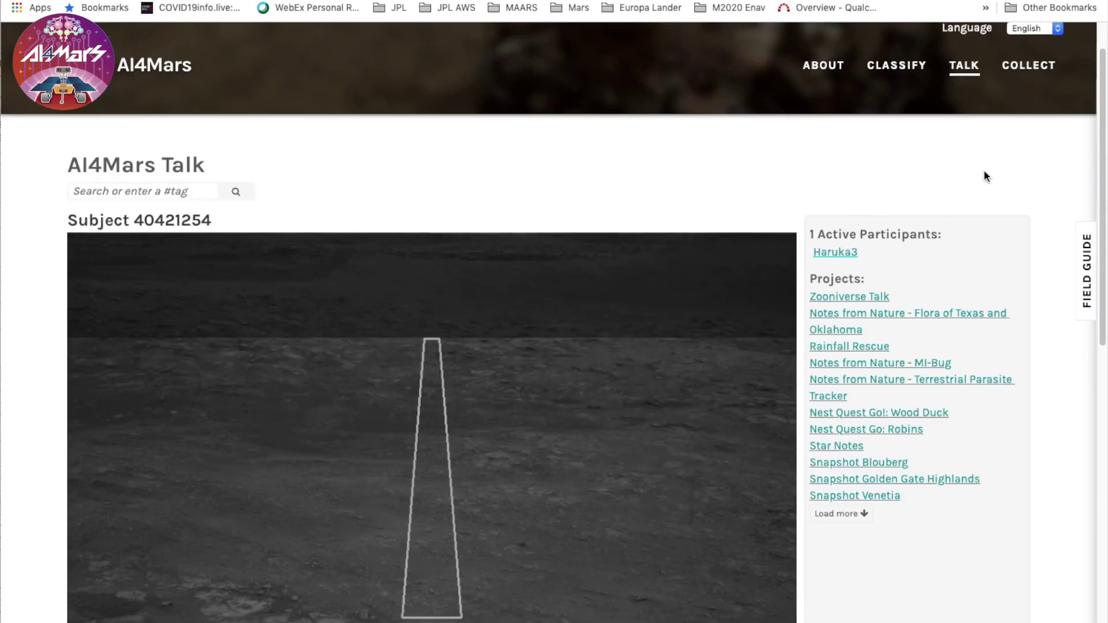
scroll(985, 176, up, 1)
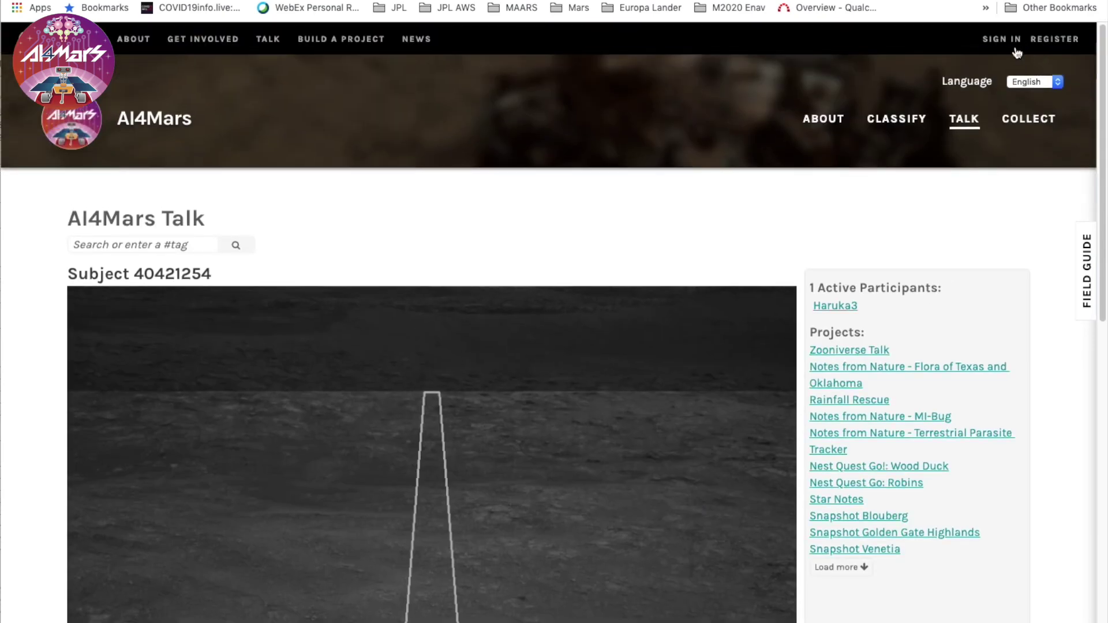
scroll(693, 288, down, 3)
scroll(696, 286, down, 9)
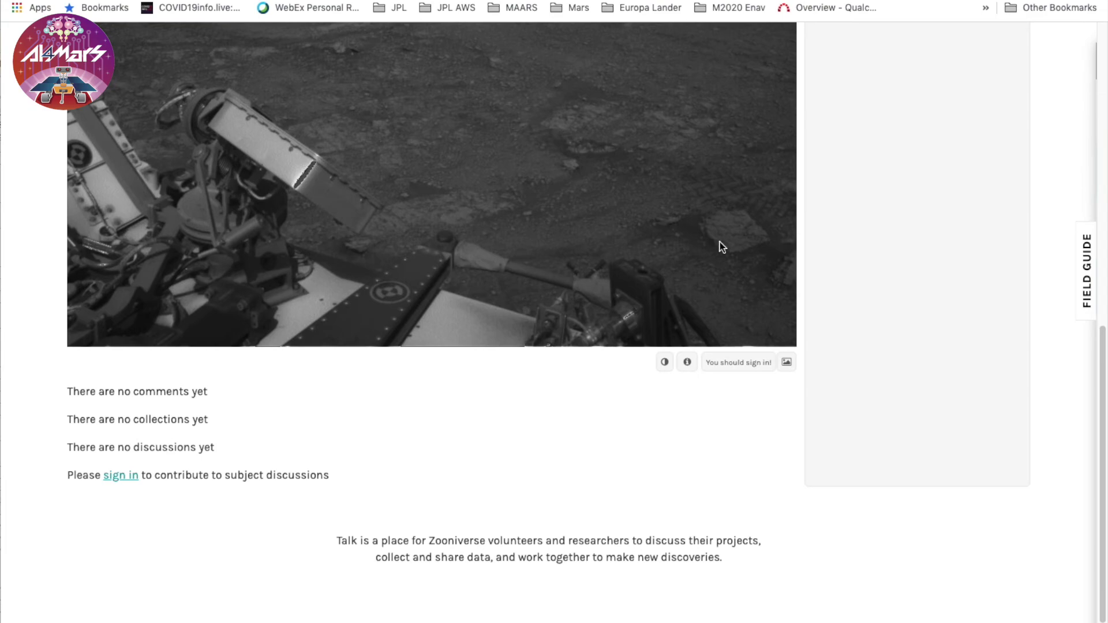